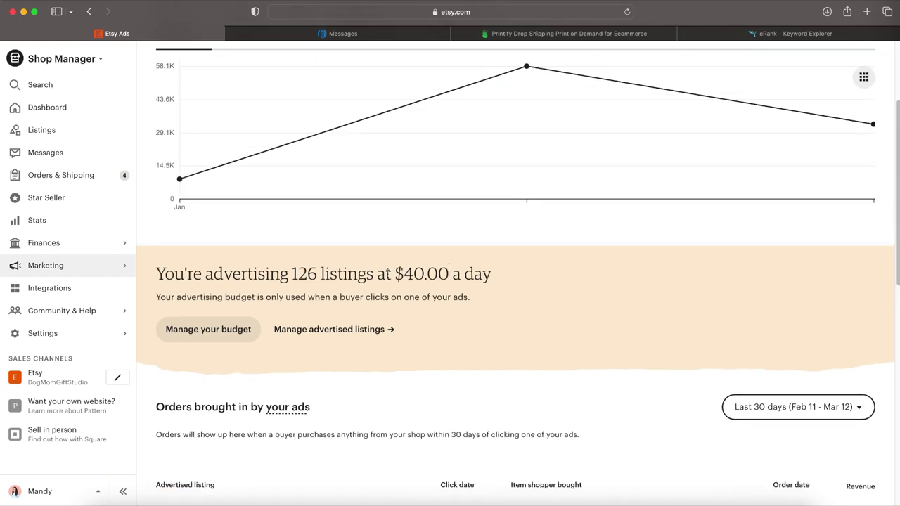
# Step: Open the management page for advertised listings and compare each listing's views, clicks, orders, spend and ROAS
pyautogui.click(340, 326)
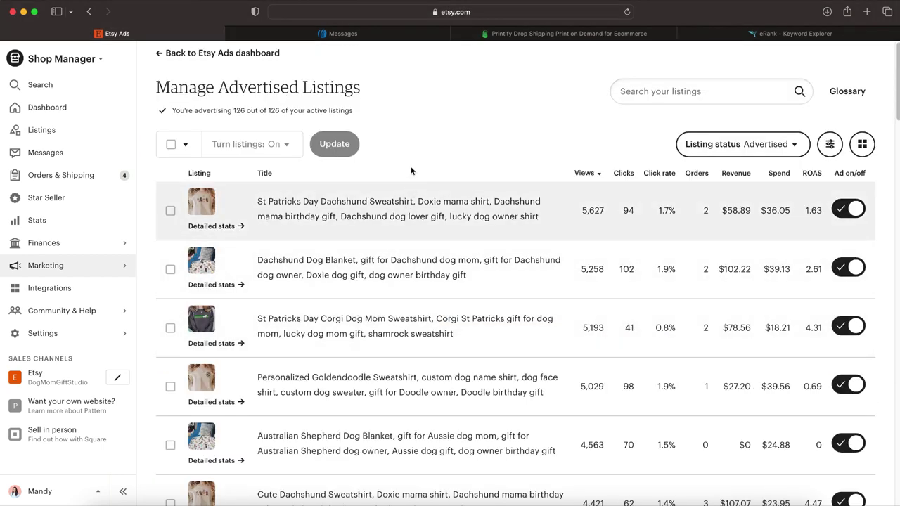
pyautogui.scroll(-1, 506, 123)
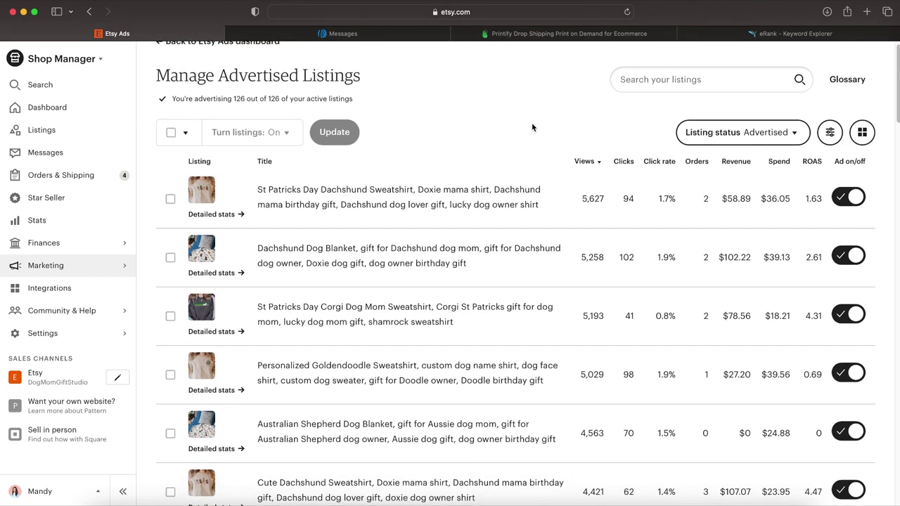
pyautogui.scroll(-2, 531, 127)
pyautogui.scroll(-1, 535, 125)
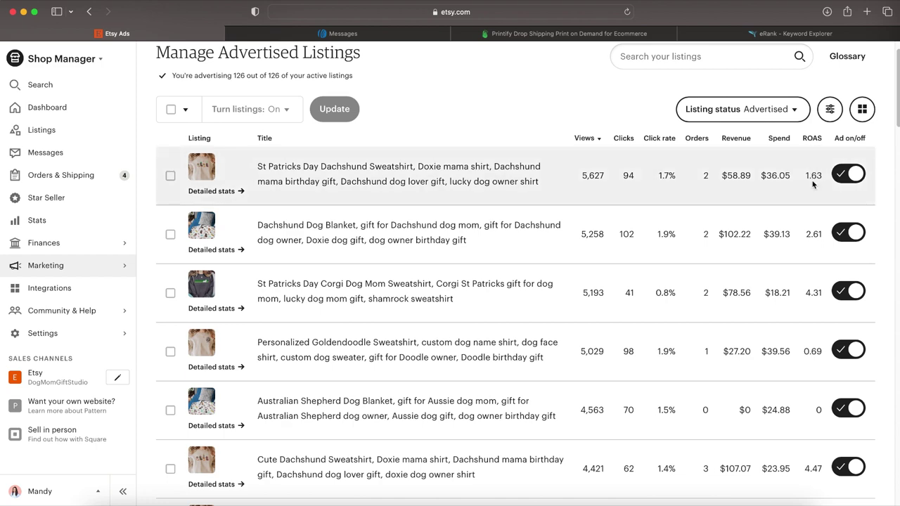
pyautogui.scroll(-2, 813, 189)
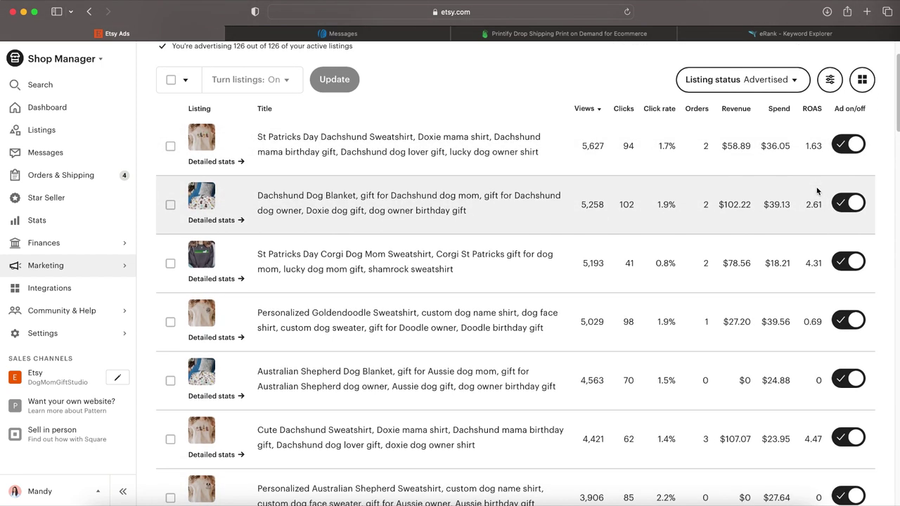
pyautogui.scroll(-2, 816, 191)
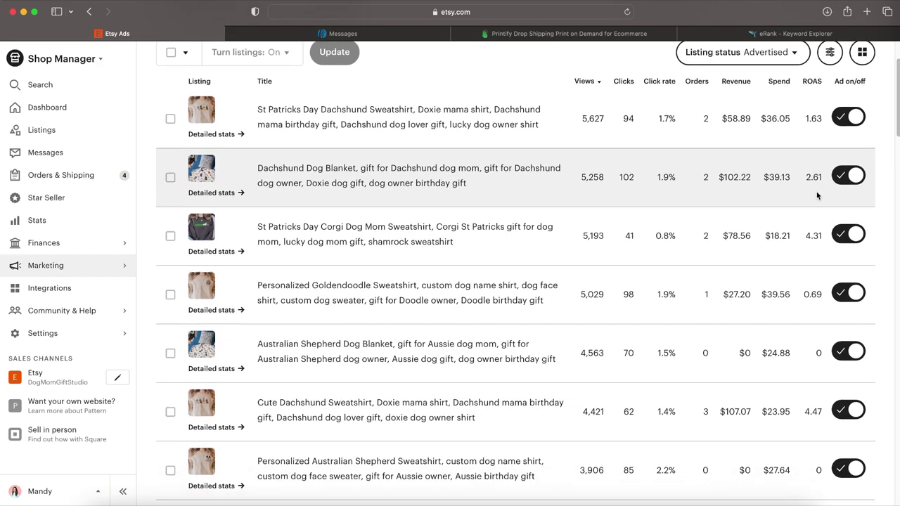
# Step: Start turning off the Australian Shepherd Dog Blanket ad, but choose to keep it advertised
pyautogui.scroll(-5, 816, 193)
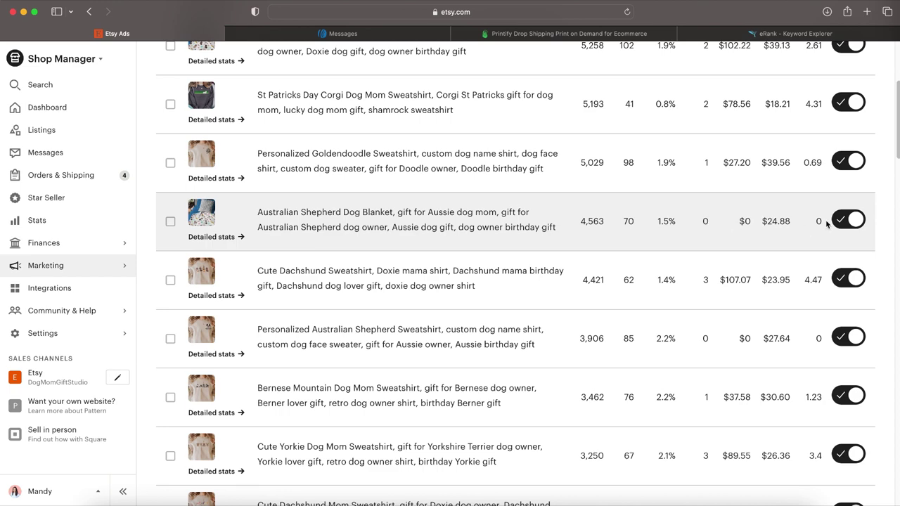
pyautogui.click(849, 221)
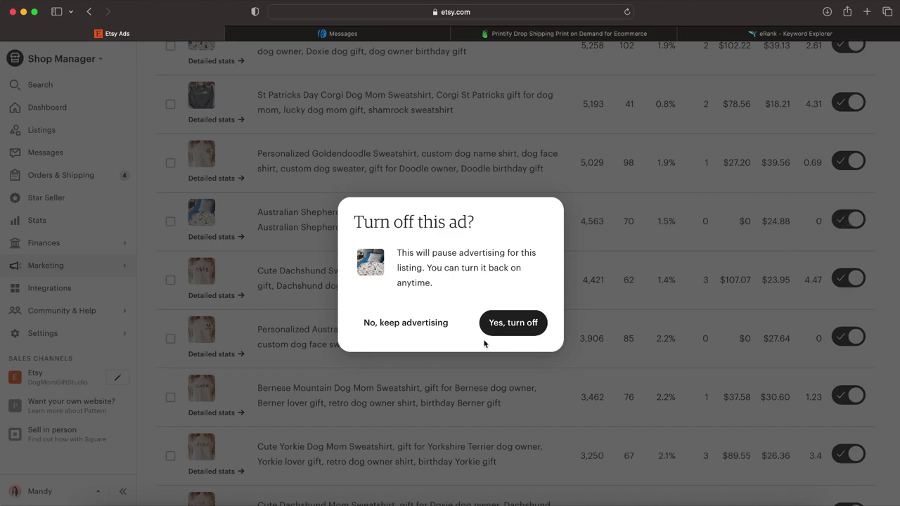
pyautogui.click(406, 323)
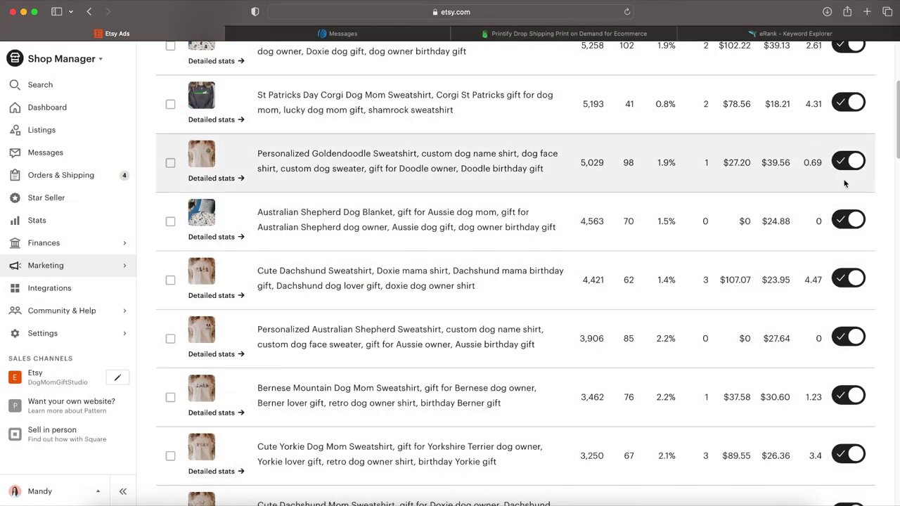
# Step: Open the detailed ad stats for the Cute Dachshund Mom Sweatshirt listing with the retro dog owner shirt title
pyautogui.scroll(-3, 844, 183)
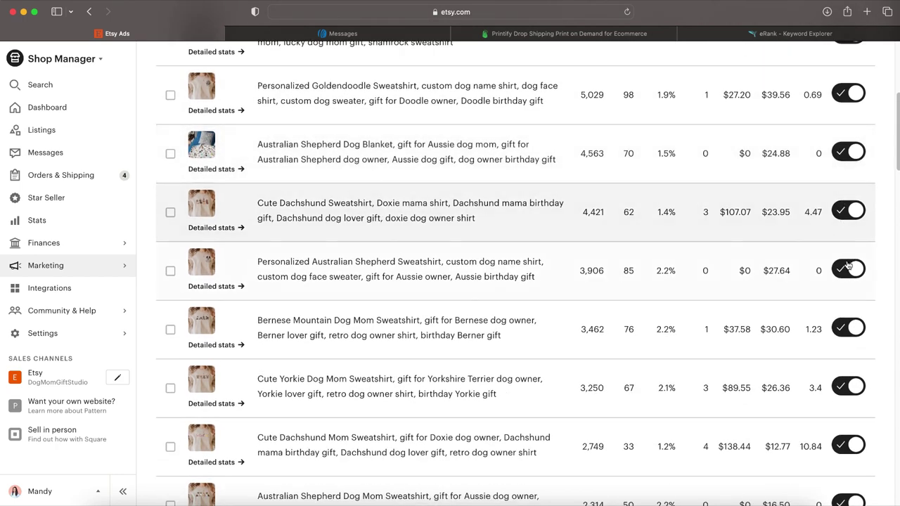
pyautogui.scroll(-2, 822, 264)
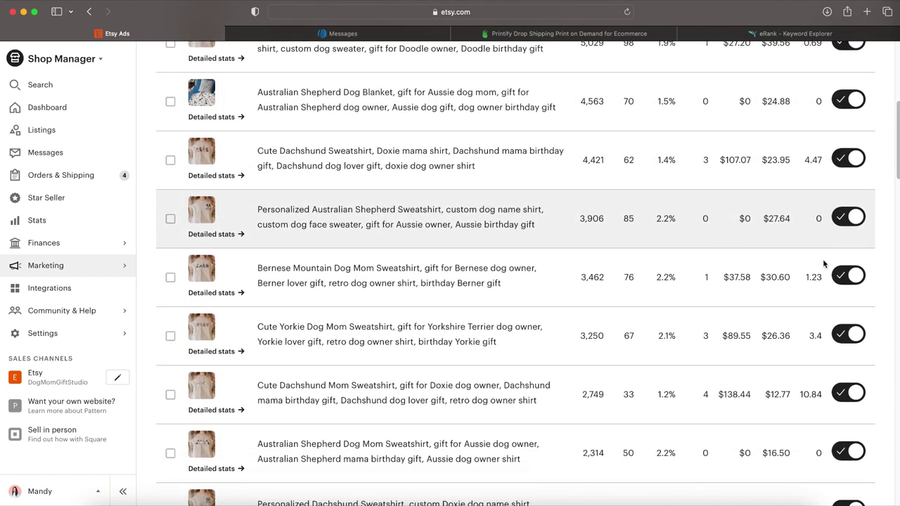
pyautogui.scroll(-3, 823, 264)
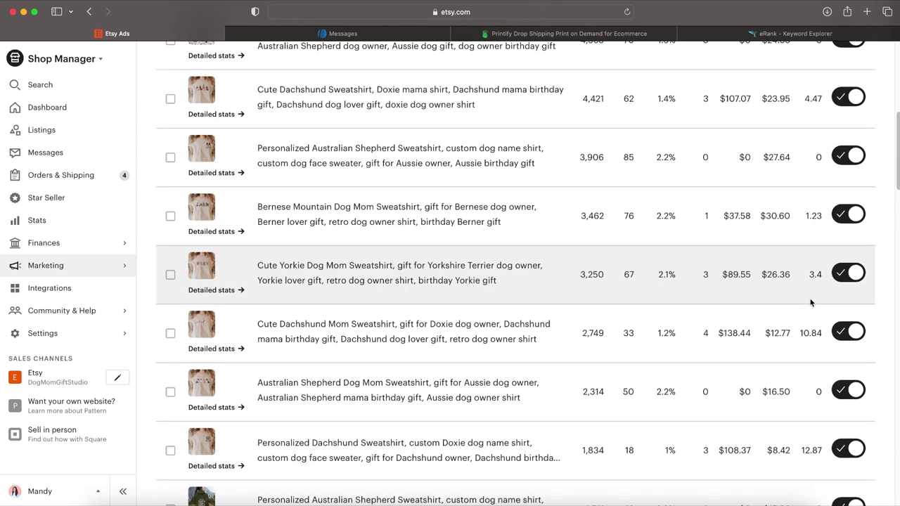
pyautogui.scroll(-1, 810, 303)
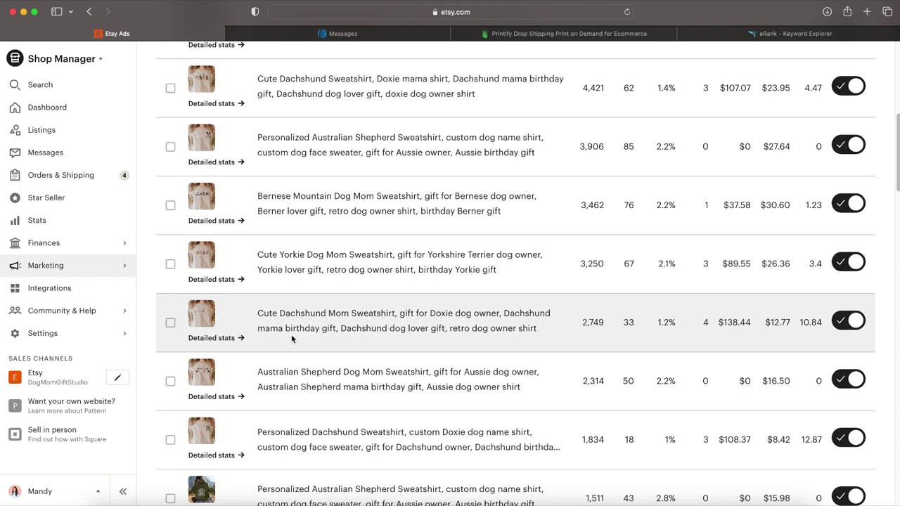
pyautogui.click(228, 340)
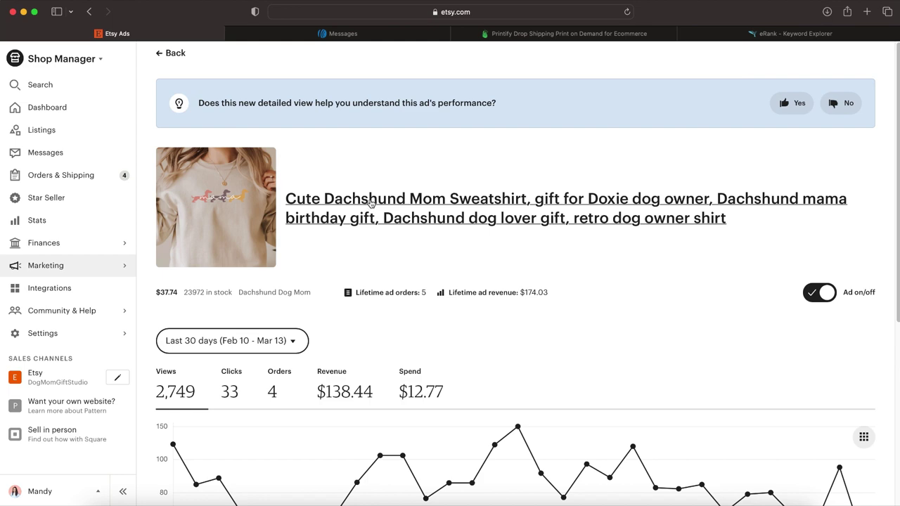
# Step: Review the ad's lifetime orders and revenue and its performance chart for the last 30 days
pyautogui.scroll(-3, 370, 204)
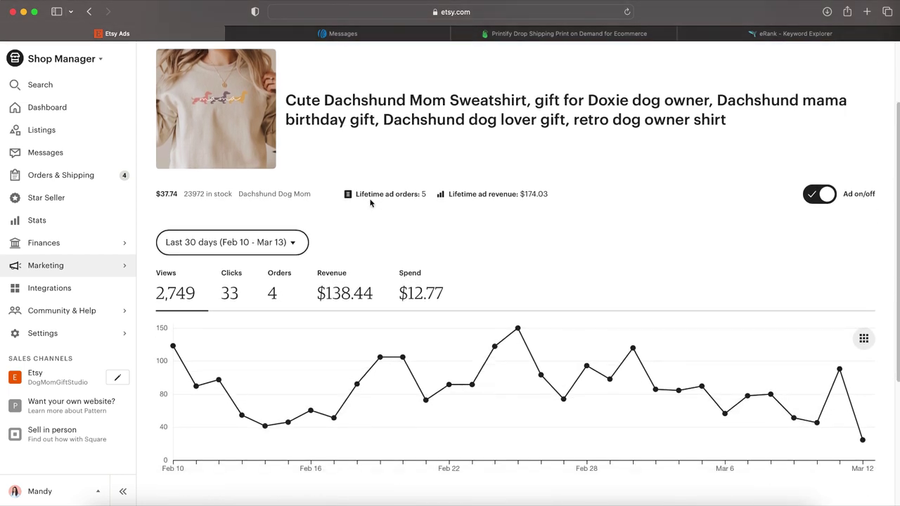
pyautogui.scroll(-2, 370, 203)
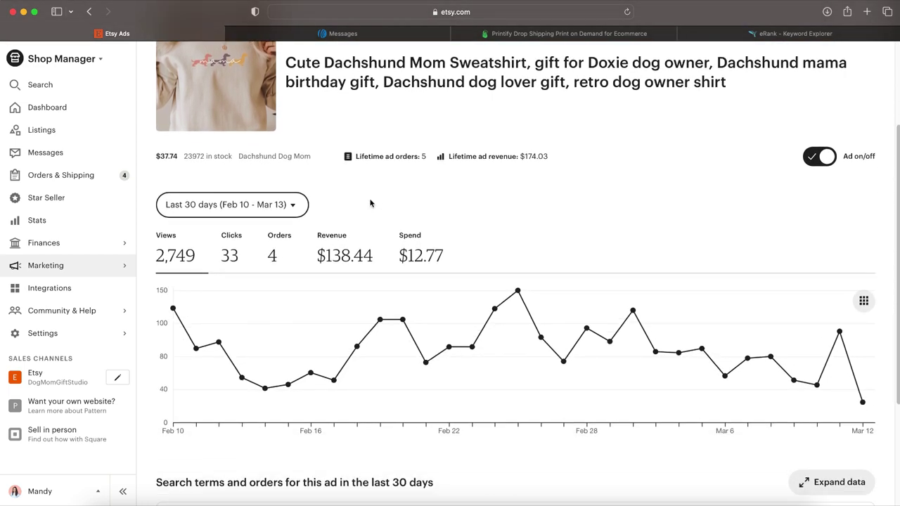
pyautogui.scroll(-1, 370, 203)
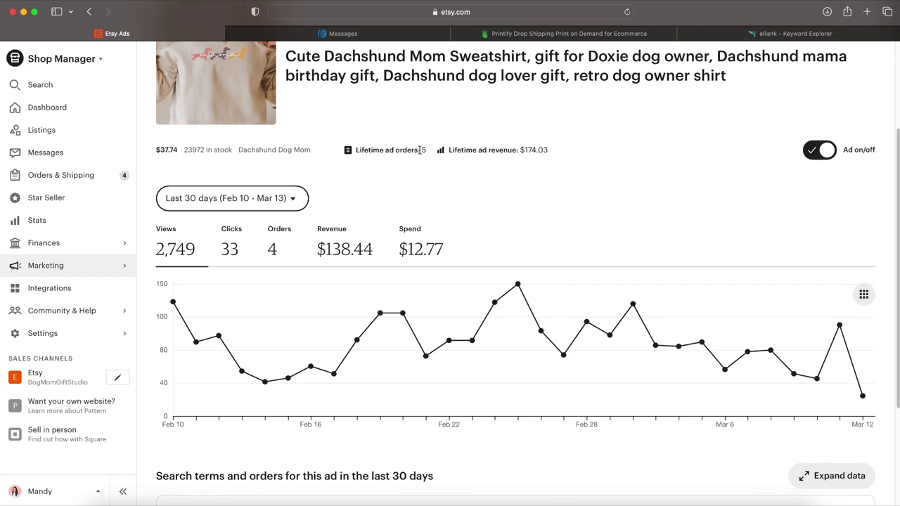
pyautogui.scroll(-1, 422, 159)
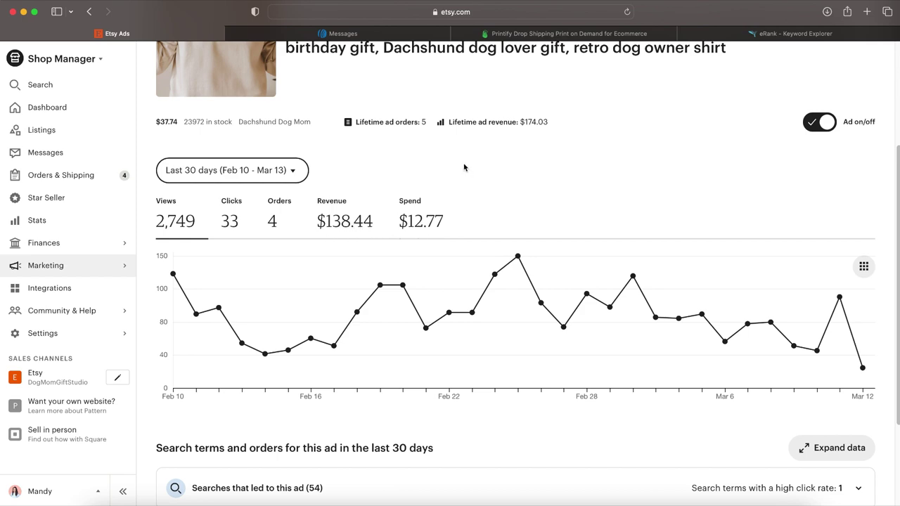
pyautogui.scroll(-2, 464, 167)
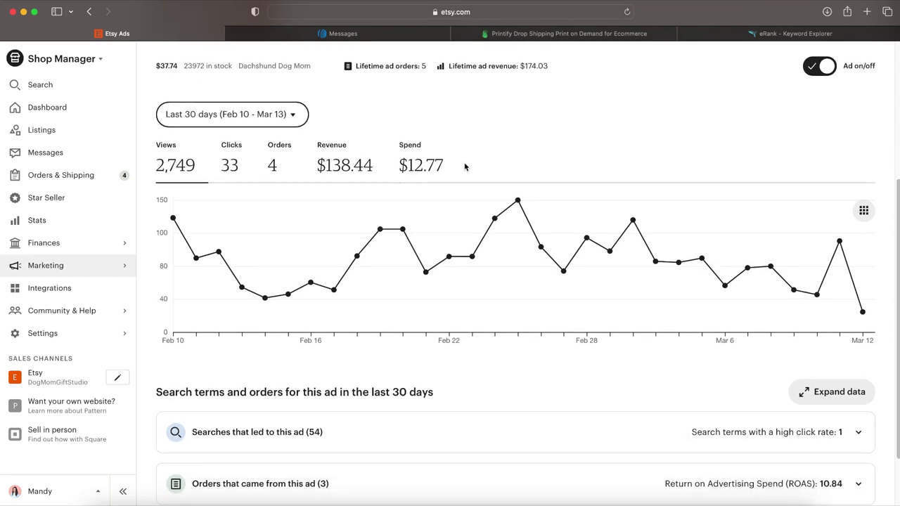
pyautogui.scroll(-3, 463, 167)
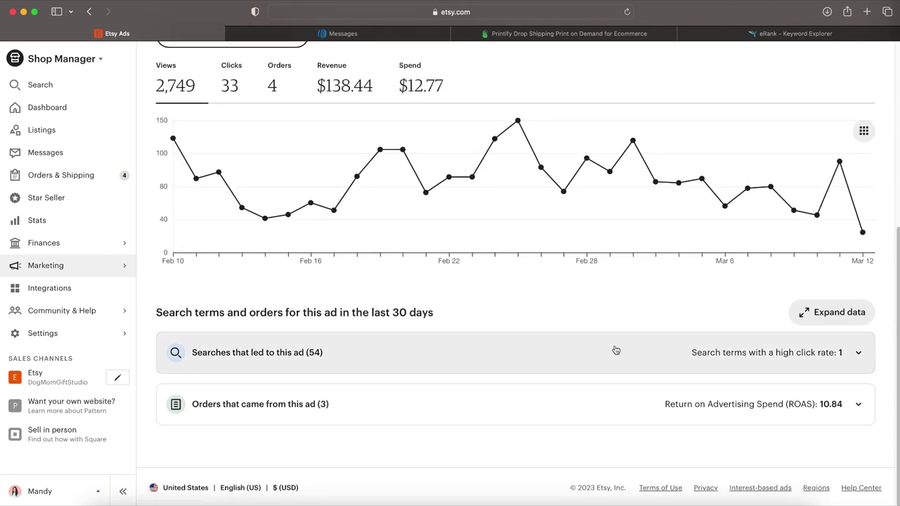
# Step: Expand the list of searches that led to this ad and read how keyword relevance works
pyautogui.click(857, 352)
pyautogui.scroll(-4, 625, 269)
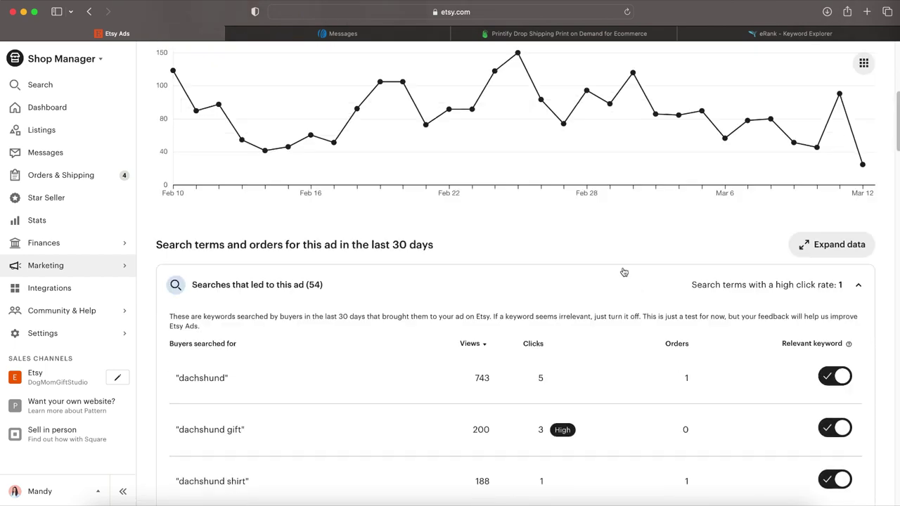
pyautogui.scroll(-1, 640, 227)
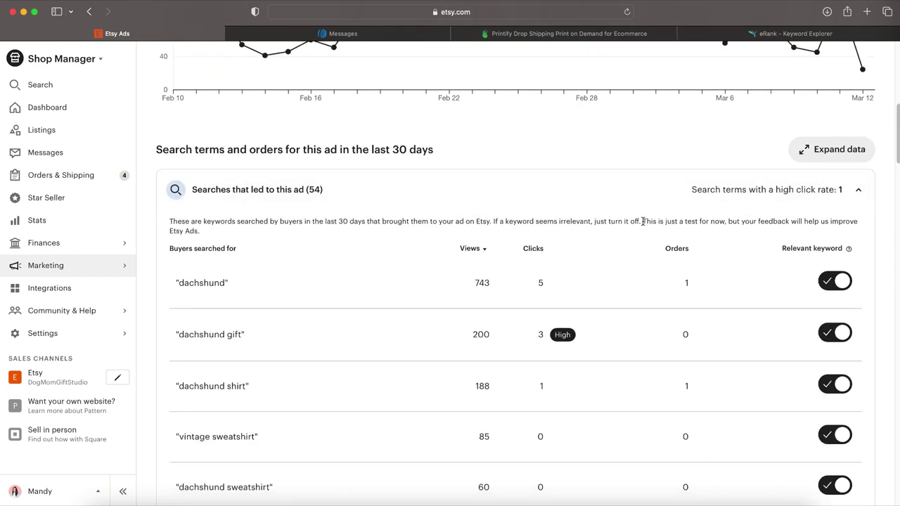
# Step: Turn off "vintage sweatshirt" as a relevant keyword for the ad
pyautogui.scroll(-2, 644, 223)
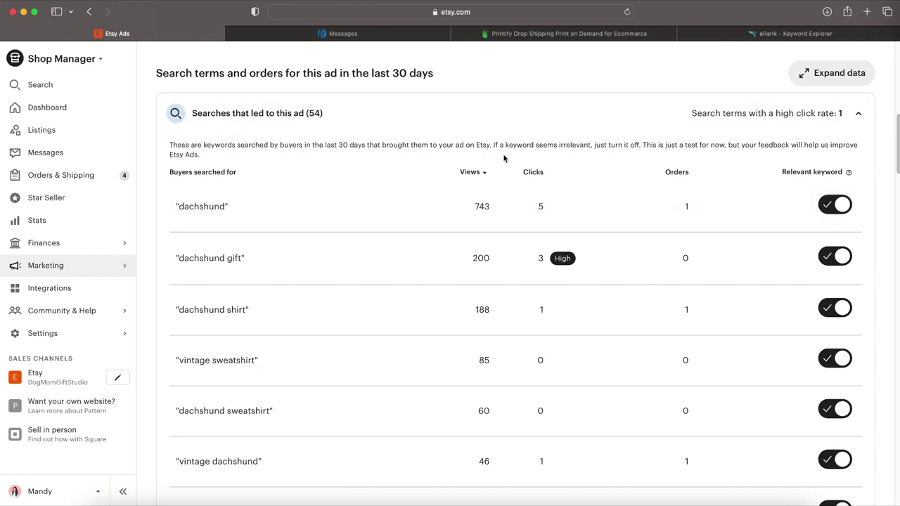
pyautogui.scroll(-1, 426, 219)
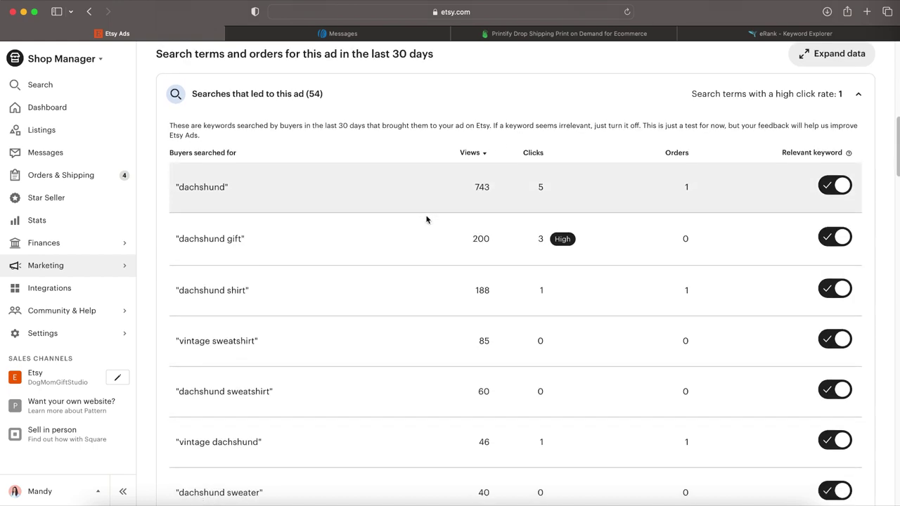
pyautogui.scroll(-2, 428, 217)
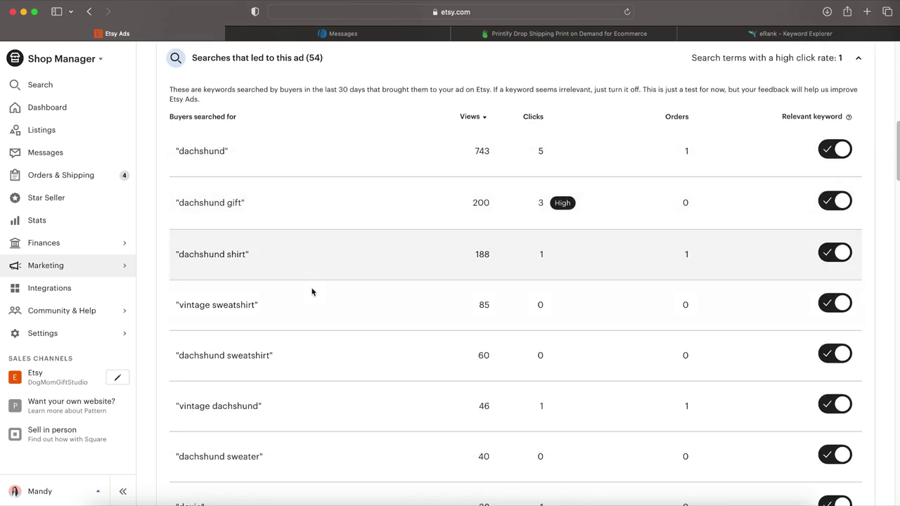
pyautogui.click(841, 307)
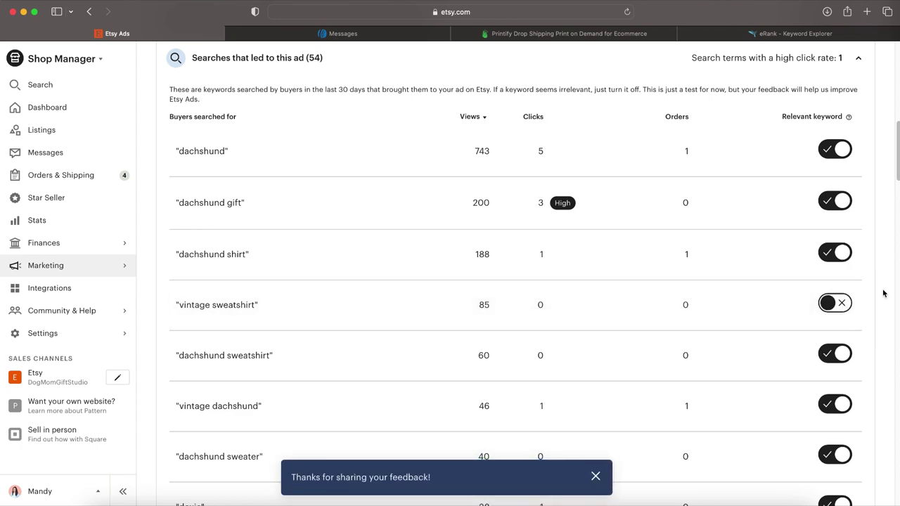
# Step: Examine the remaining search terms, with their views, clicks and orders, for keywords irrelevant to the dachshund sweatshirt
pyautogui.scroll(-1, 884, 293)
pyautogui.scroll(-3, 883, 293)
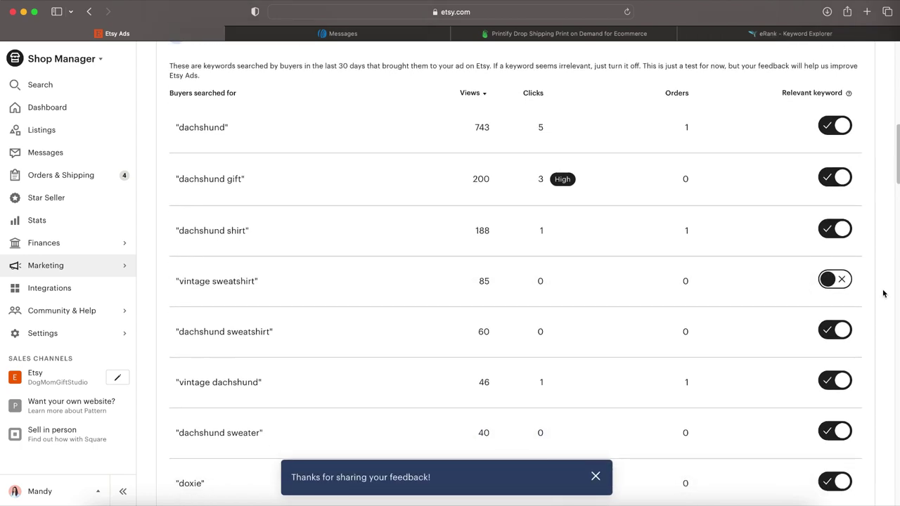
pyautogui.scroll(-3, 883, 293)
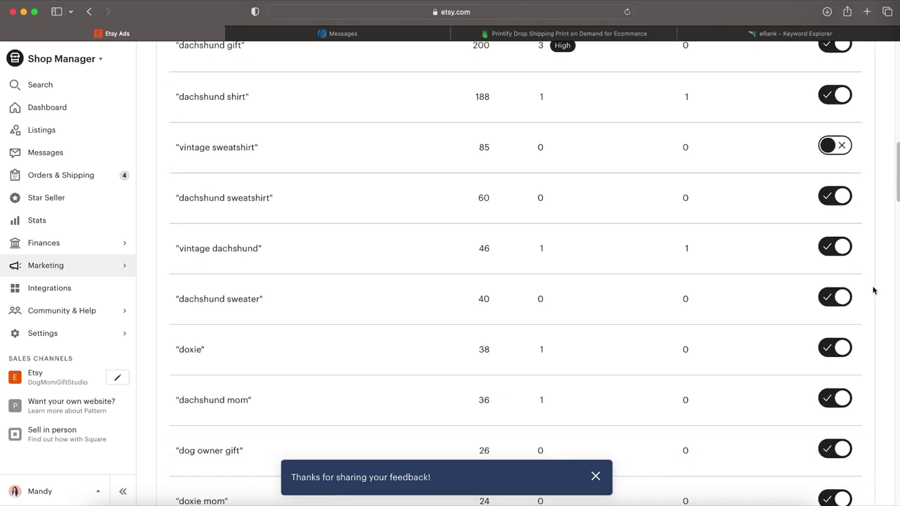
pyautogui.scroll(-10, 851, 267)
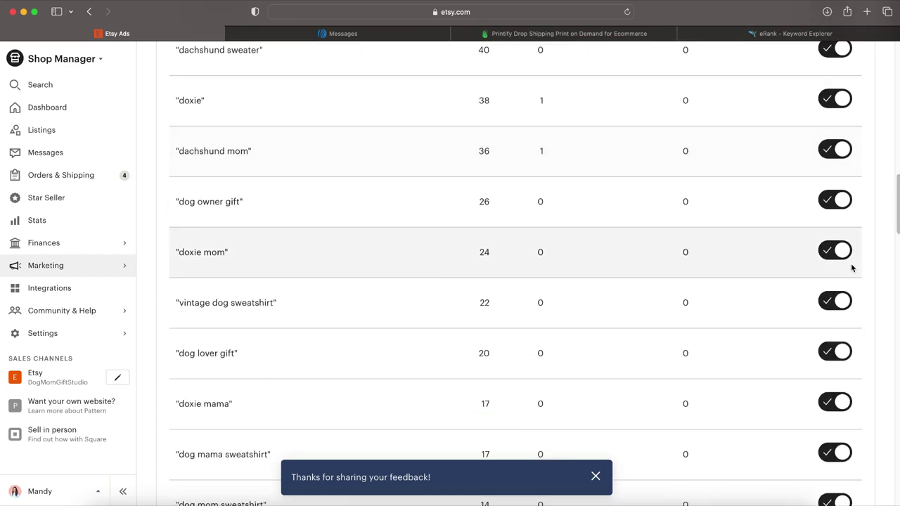
pyautogui.scroll(-2, 851, 267)
pyautogui.scroll(-5, 852, 267)
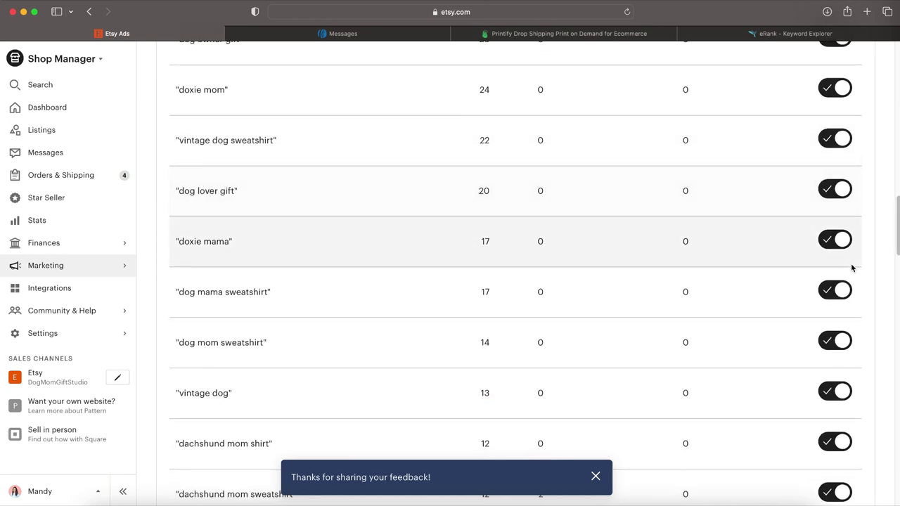
pyautogui.scroll(-5, 852, 267)
pyautogui.scroll(-1, 852, 267)
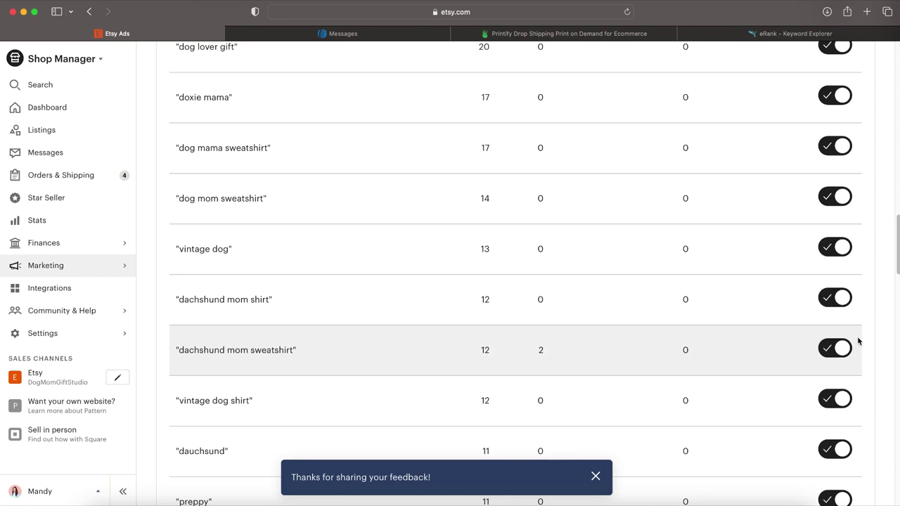
pyautogui.scroll(-5, 858, 341)
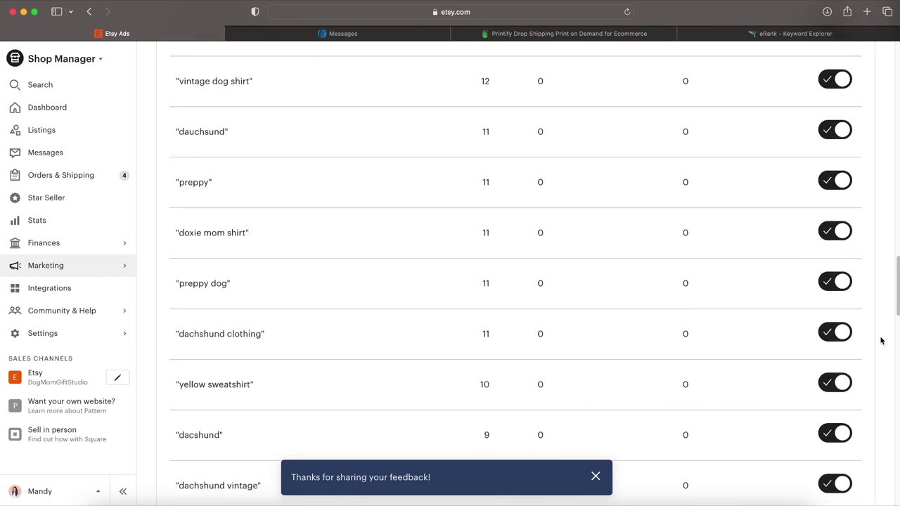
pyautogui.scroll(-1, 881, 341)
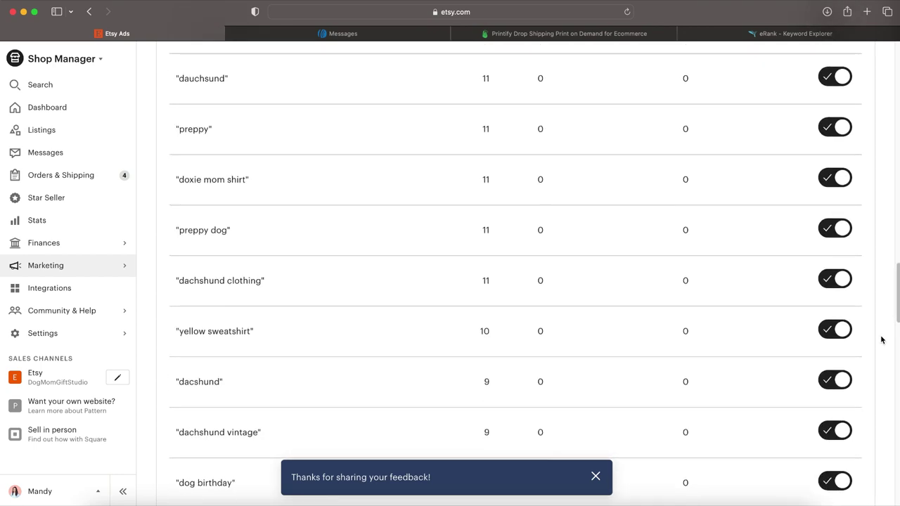
pyautogui.scroll(-5, 881, 340)
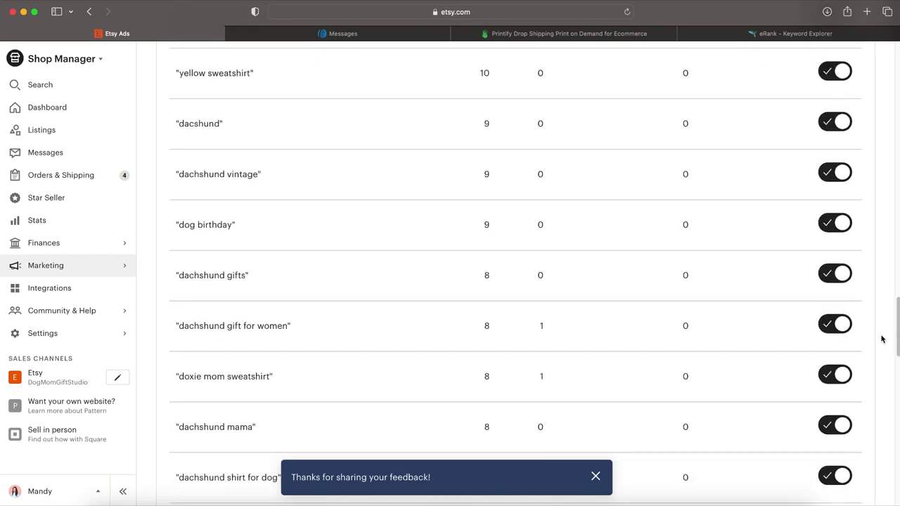
pyautogui.scroll(-2, 880, 340)
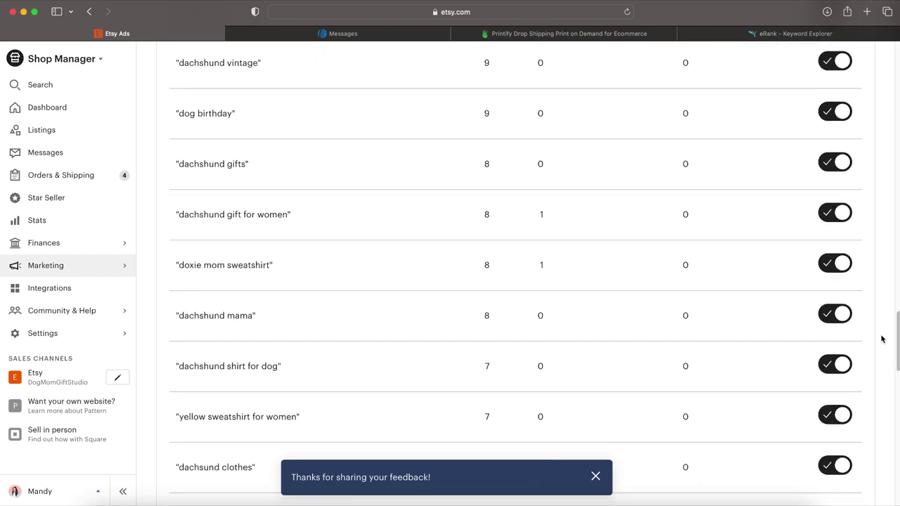
pyautogui.scroll(-1, 880, 339)
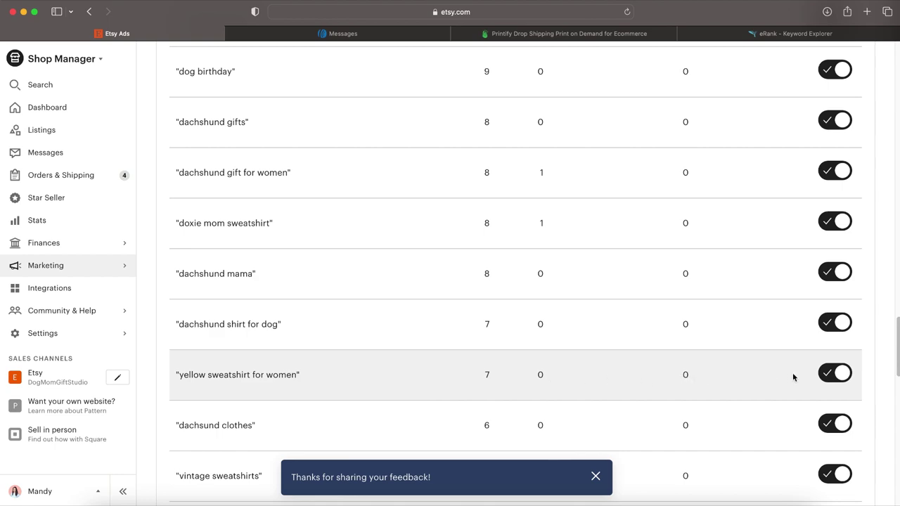
# Step: Turn off "yellow sweatshirt for women" and "vintage sweatshirts" as relevant keywords for the dachshund sweatshirt ad
pyautogui.click(840, 376)
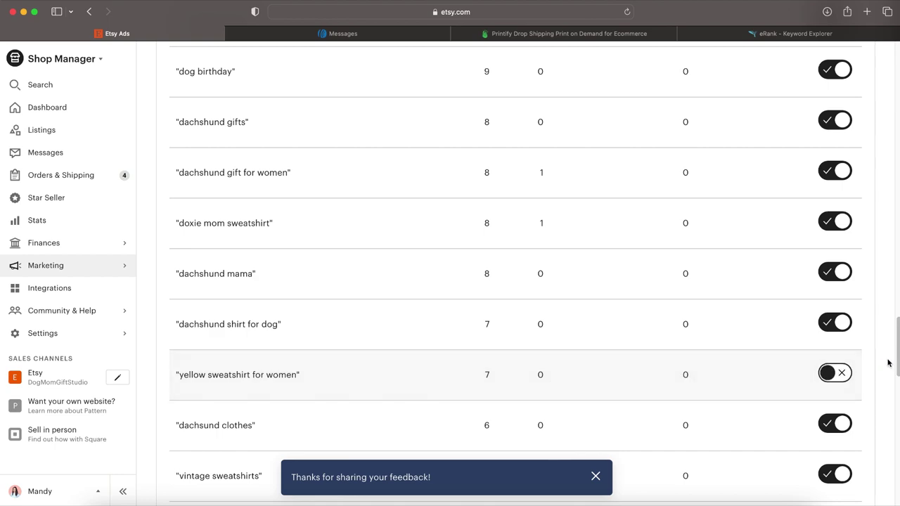
pyautogui.scroll(-2, 883, 365)
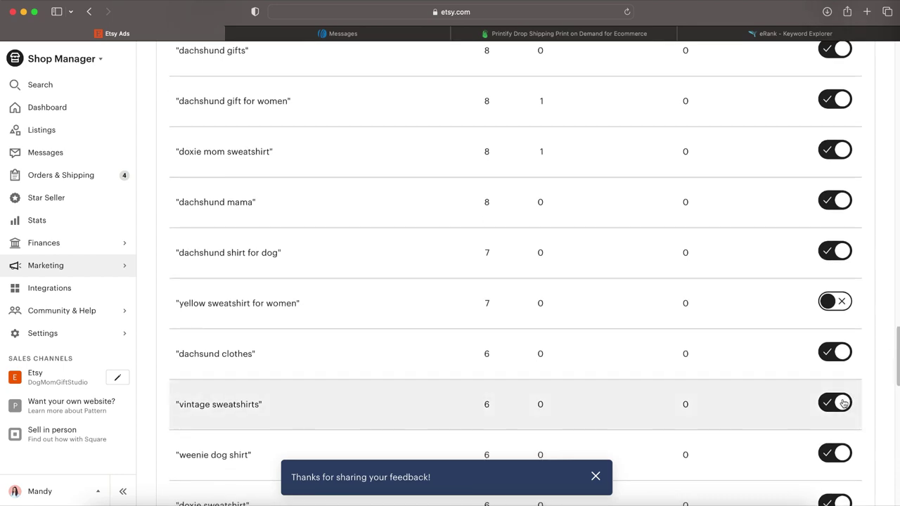
pyautogui.click(842, 404)
pyautogui.scroll(-3, 882, 389)
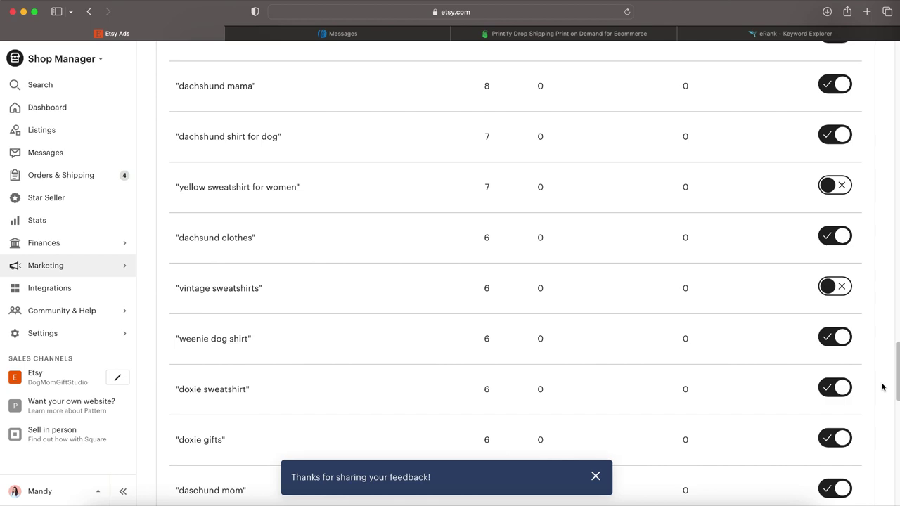
# Step: Return from the listing's detailed stats to the Etsy Ads dashboard and show the ad stats for this year (Jan - Mar 2023)
pyautogui.scroll(15, 881, 387)
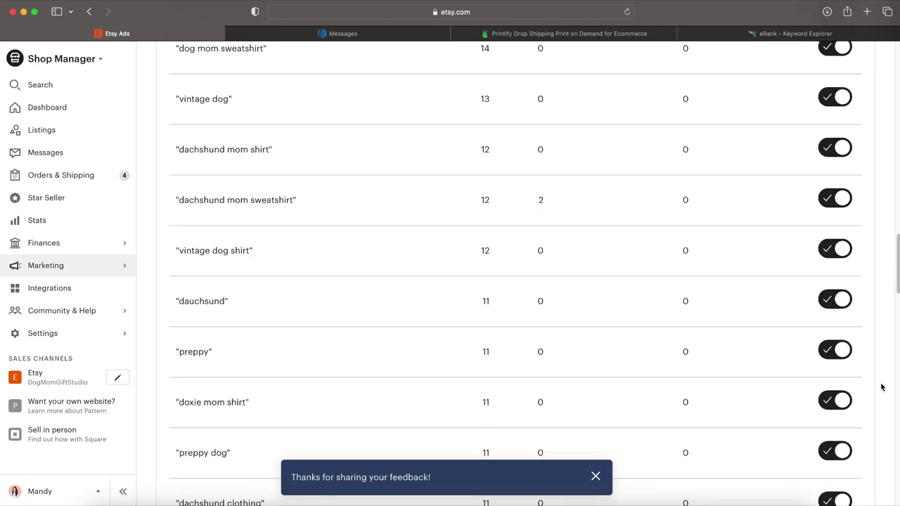
pyautogui.scroll(10, 882, 387)
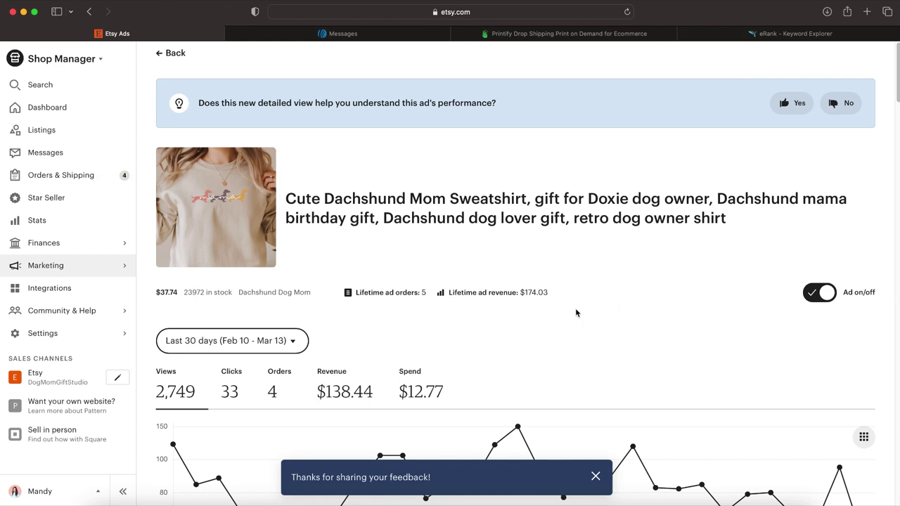
pyautogui.click(168, 56)
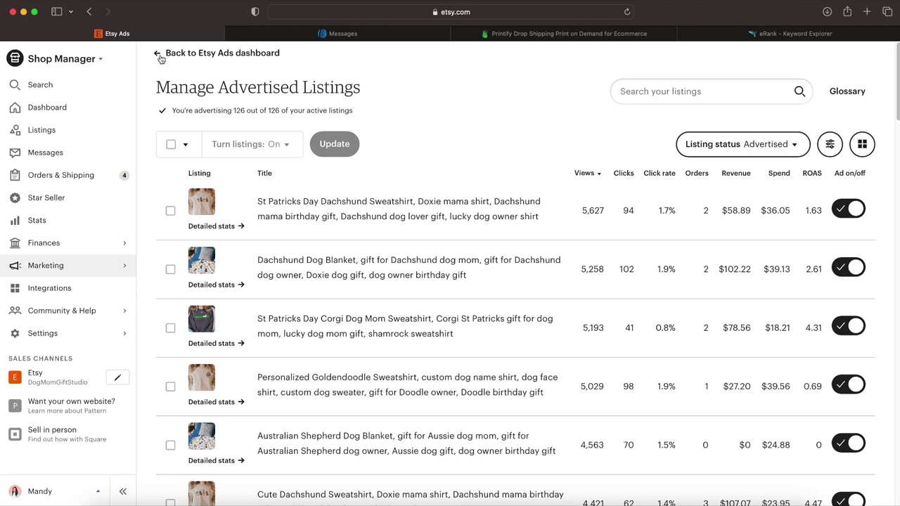
pyautogui.click(161, 56)
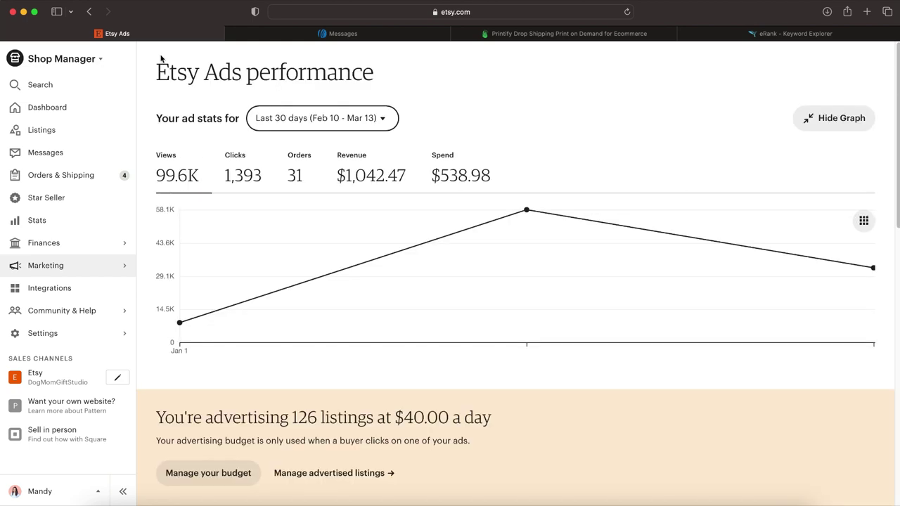
pyautogui.click(320, 120)
pyautogui.click(299, 266)
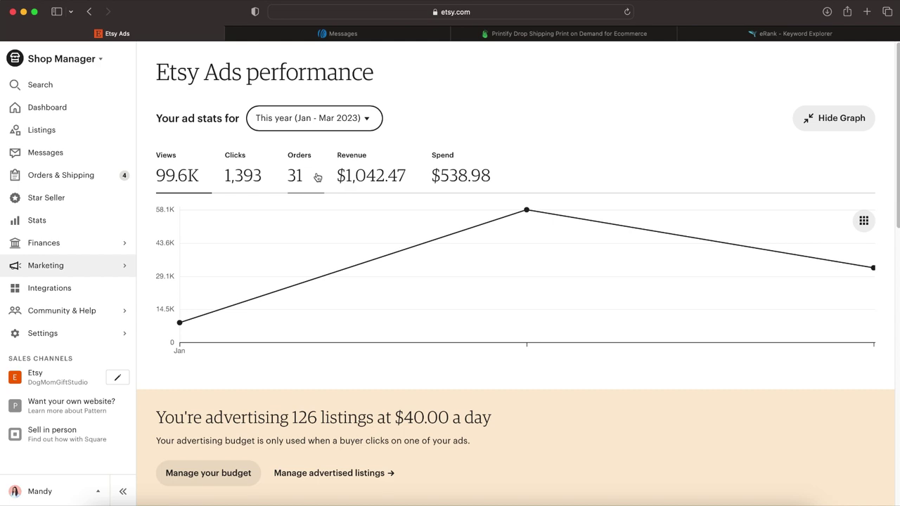
# Step: Check the number of new and completed orders in the shop, and return to the Etsy Ads performance page
pyautogui.click(97, 175)
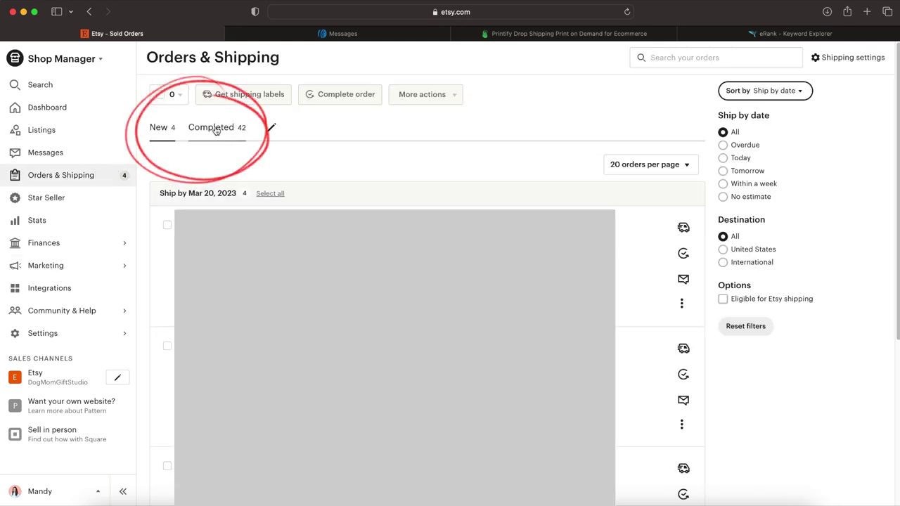
pyautogui.click(104, 266)
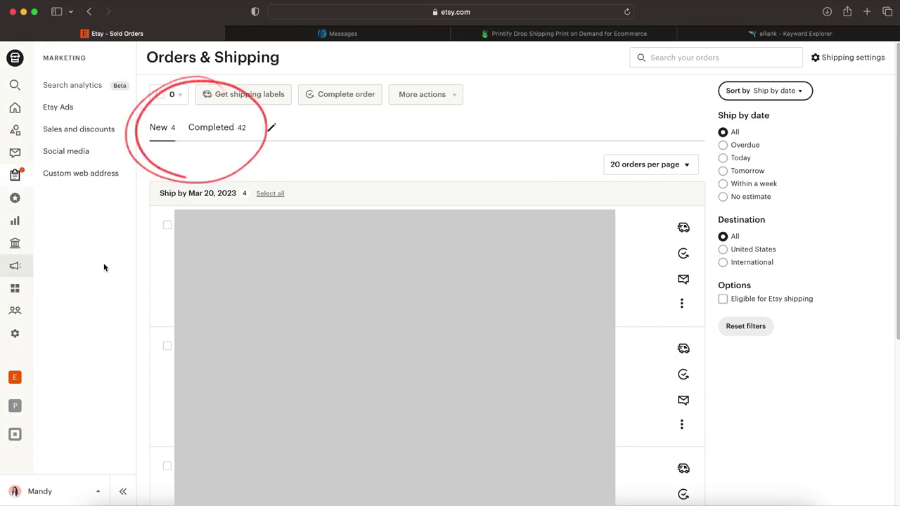
pyautogui.click(65, 108)
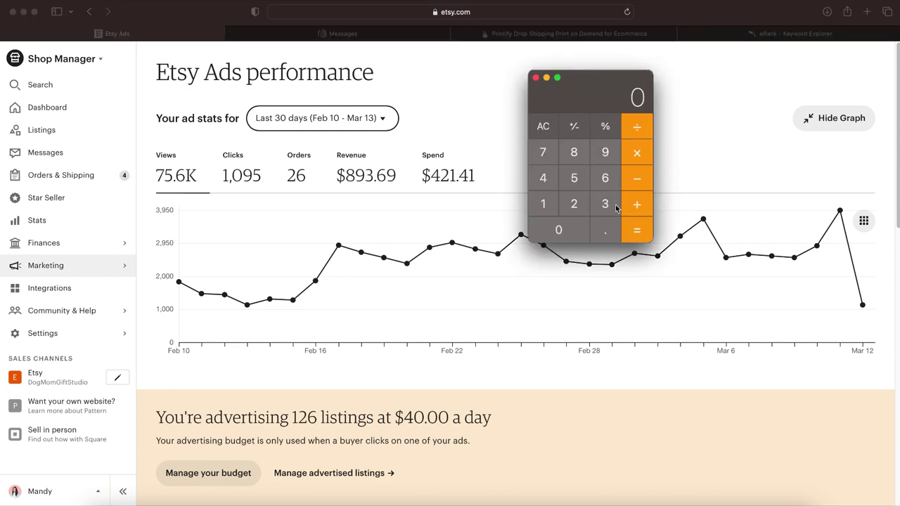
# Step: Calculate the share of shop orders that came from ads by dividing 31 by 46, and close the calculator
pyautogui.click(617, 206)
pyautogui.click(551, 208)
pyautogui.click(631, 129)
pyautogui.click(554, 184)
pyautogui.click(601, 181)
pyautogui.click(634, 228)
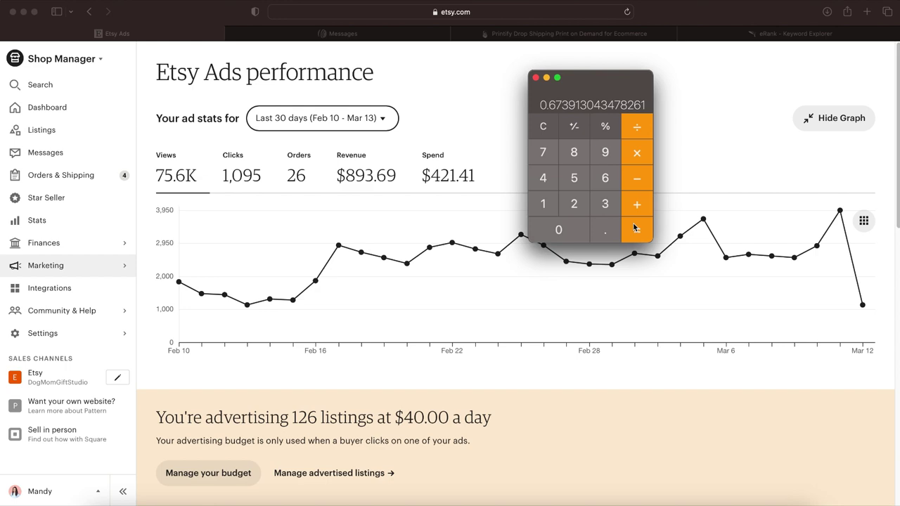
pyautogui.click(536, 78)
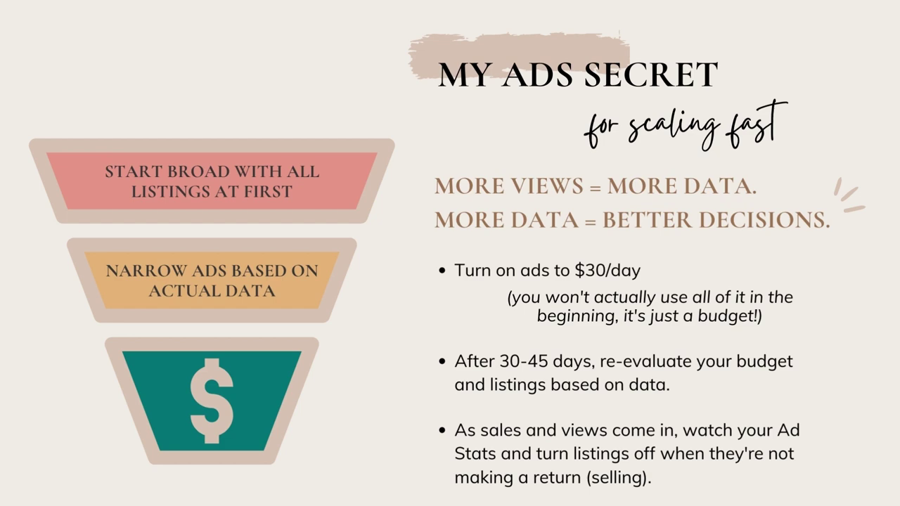